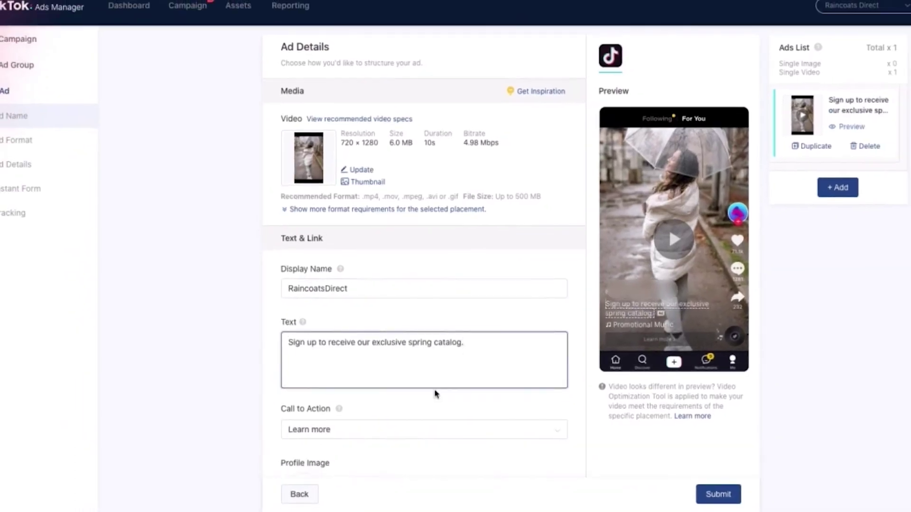
# Step: Show the ad's Call to Action choices, then search 'jaxxon' to reach the kombucha product page
pyautogui.scroll(-3, 433, 392)
pyautogui.click(429, 448)
pyautogui.write('jaxxon')
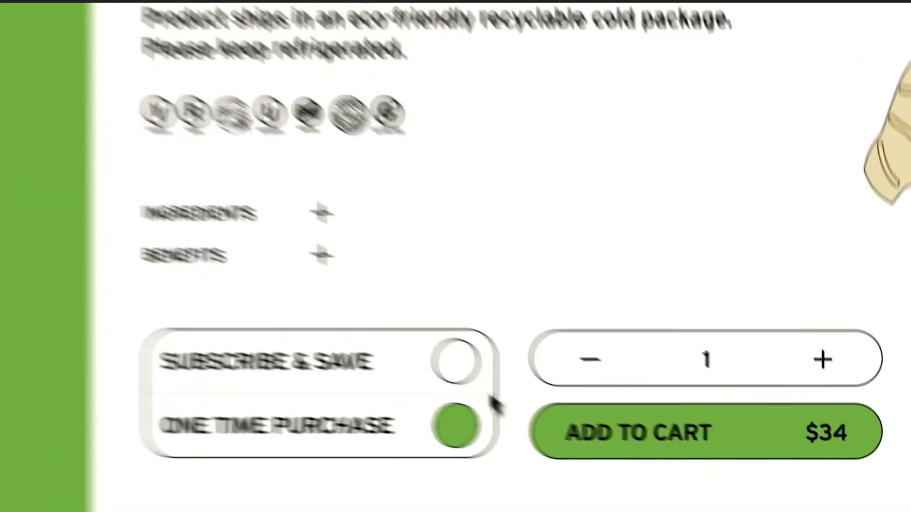
# Step: Switch the Ginger Boost pack purchase option to Subscribe & Save
pyautogui.click(656, 430)
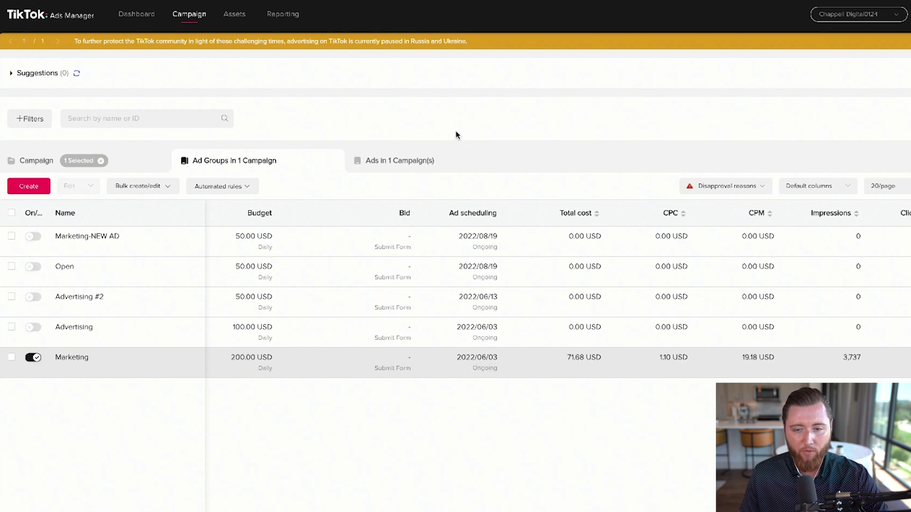
# Step: From Assets > Audiences, start a new custom audience of the Engagement type
pyautogui.moveTo(243, 21)
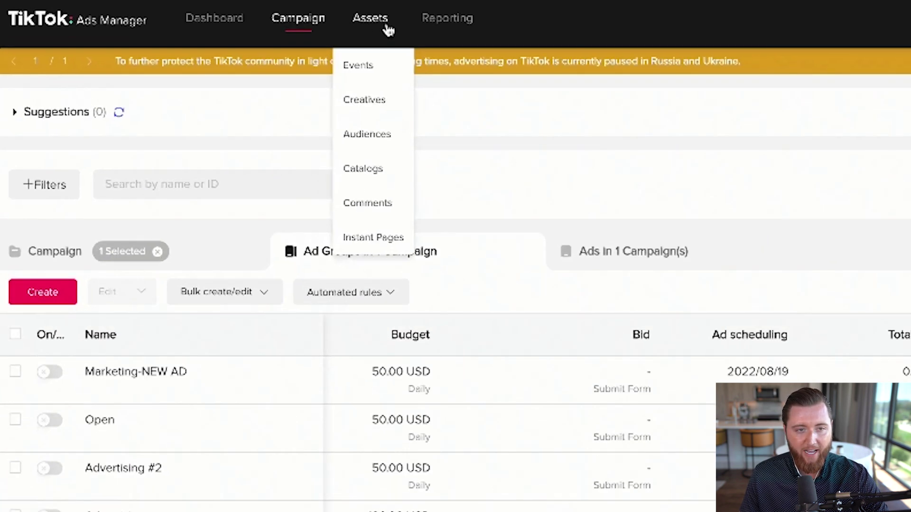
pyautogui.click(248, 87)
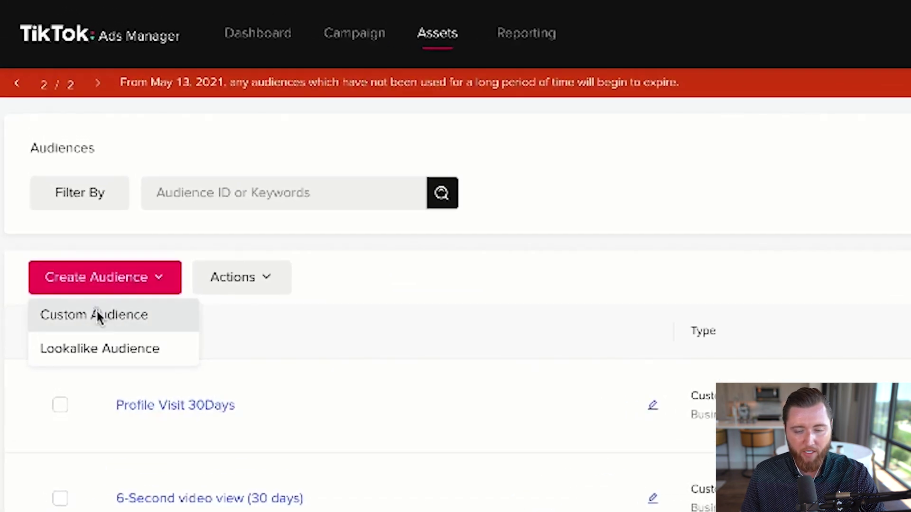
pyautogui.click(101, 298)
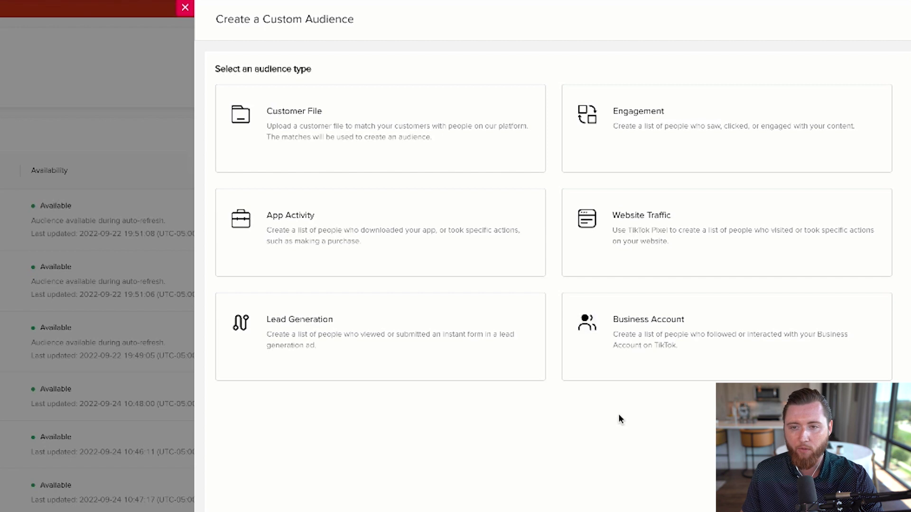
pyautogui.click(658, 139)
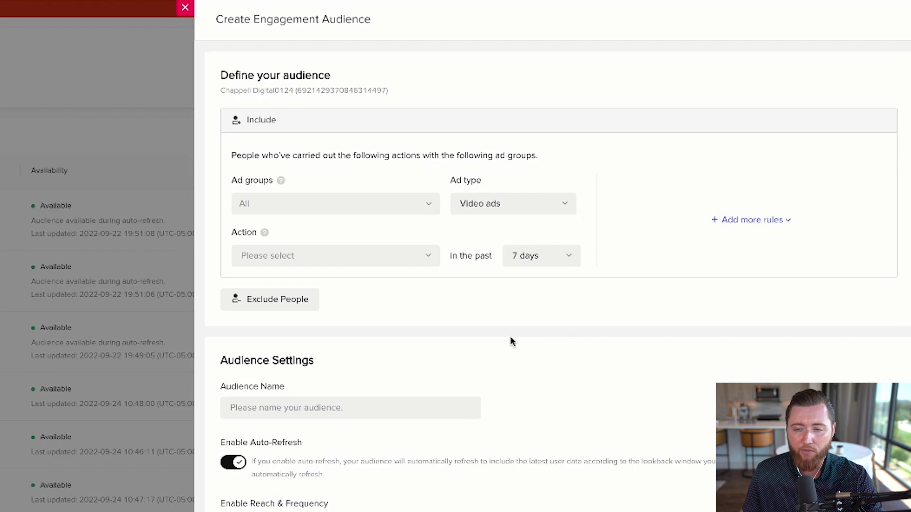
# Step: Target Video View at 25% over the past 30 days, keeping all ad groups
pyautogui.click(534, 247)
pyautogui.click(536, 325)
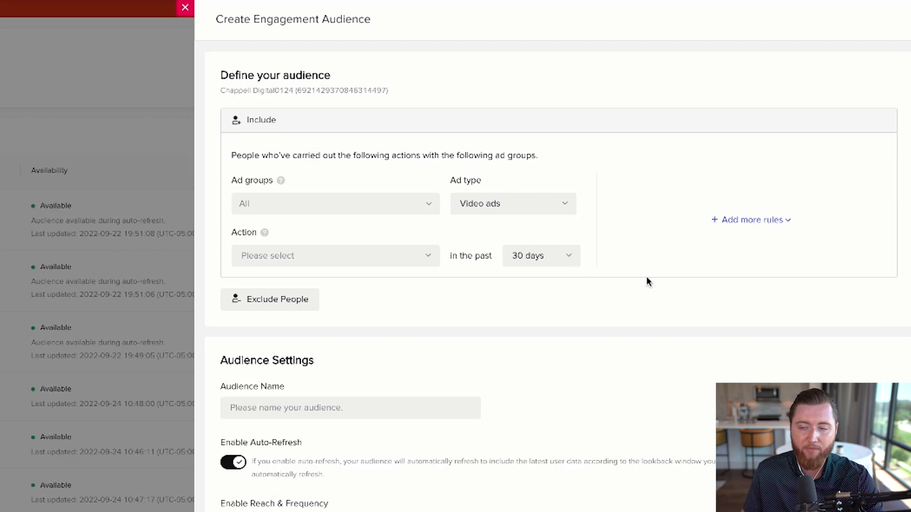
pyautogui.click(376, 205)
pyautogui.click(374, 203)
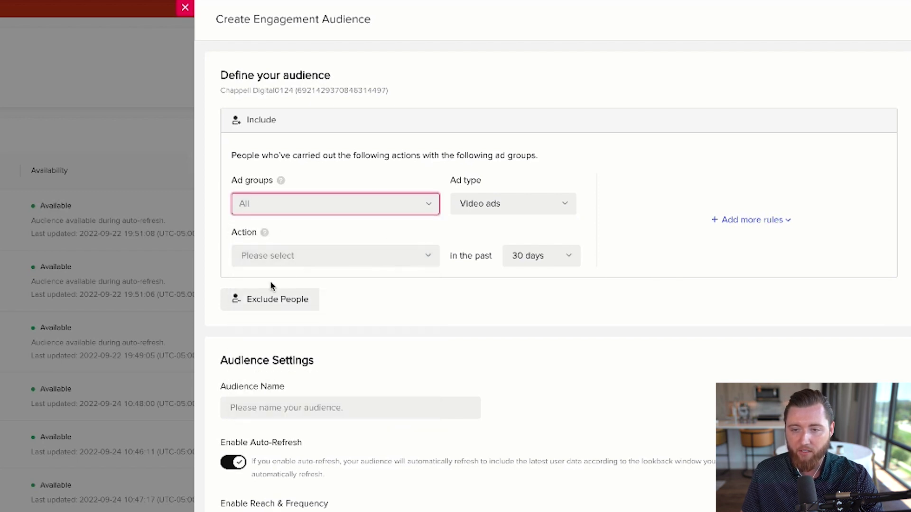
pyautogui.click(291, 261)
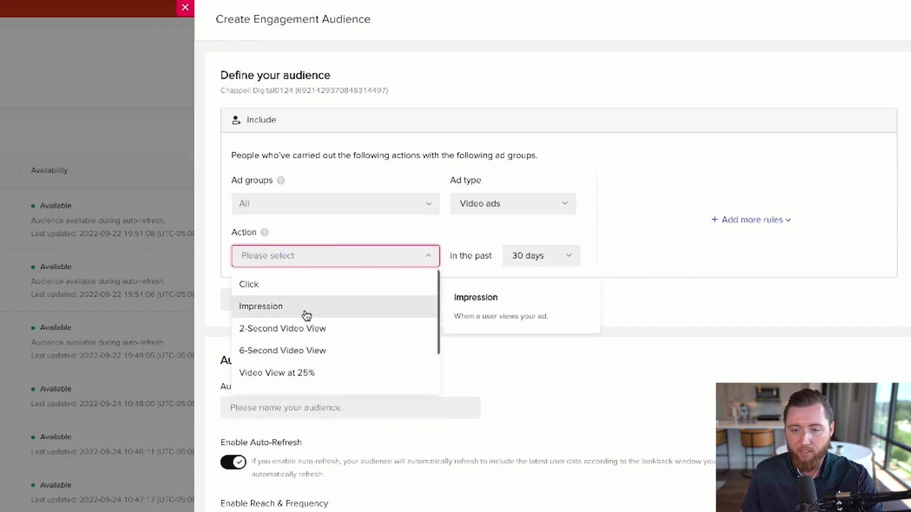
pyautogui.click(297, 373)
pyautogui.click(506, 297)
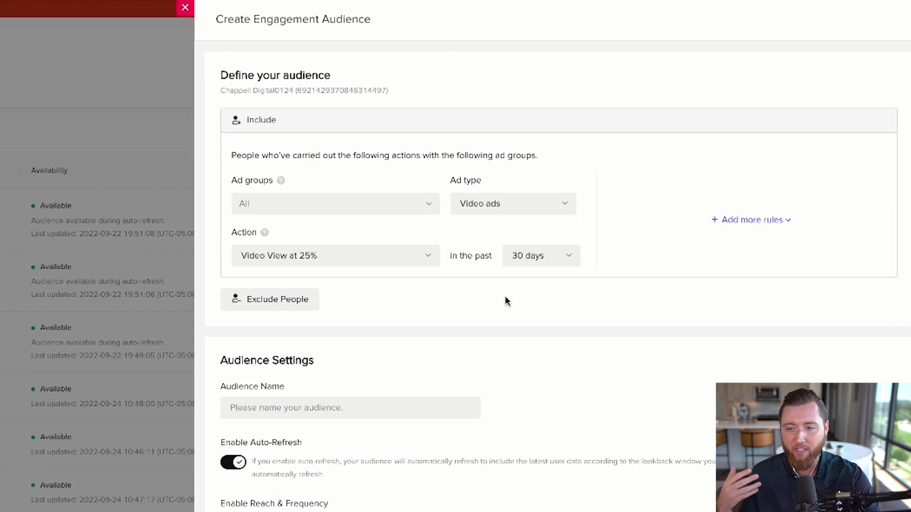
# Step: Name the audience 'Video View 25% - 30day' and confirm it
pyautogui.click(365, 404)
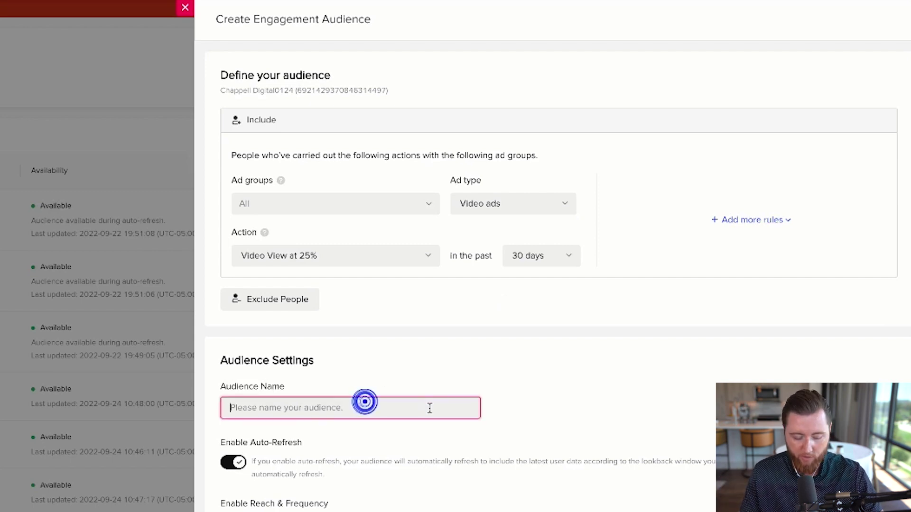
pyautogui.write('Video View 25% - 30day')
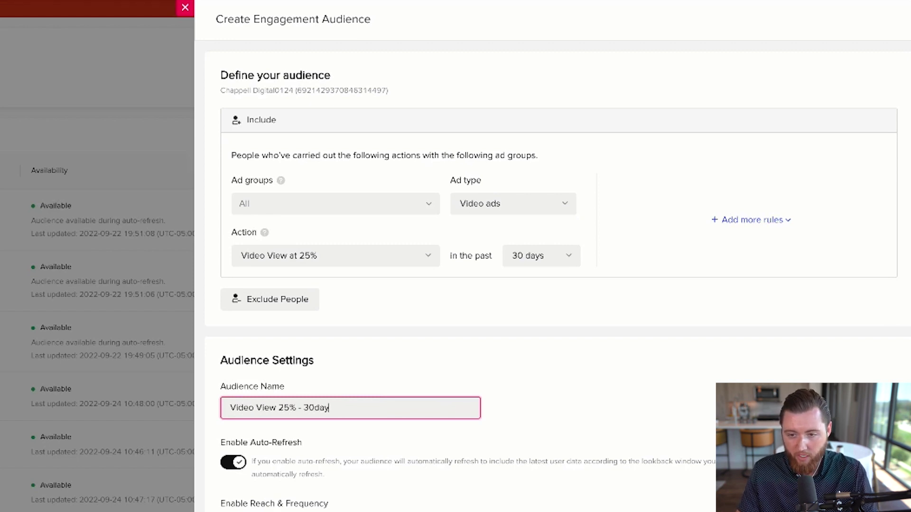
pyautogui.click(184, 460)
pyautogui.scroll(-2, 325, 402)
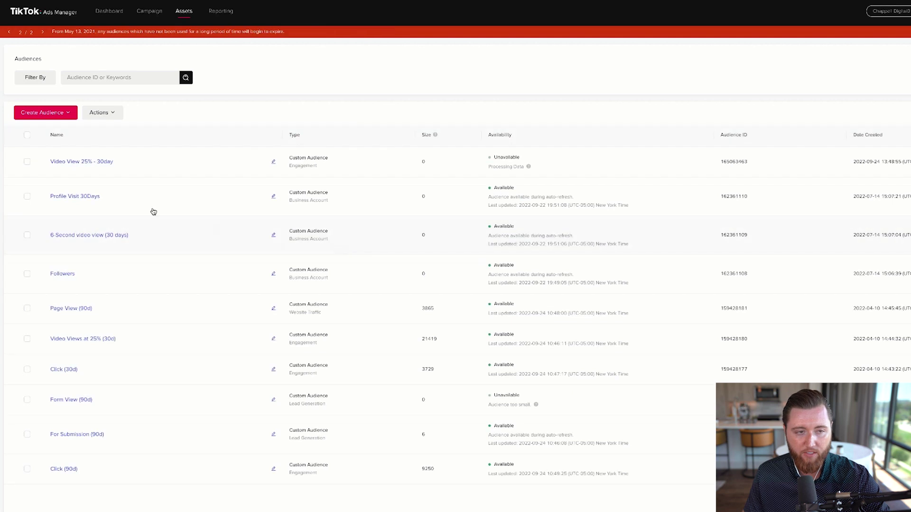
# Step: Create a Website Traffic audience 'Page View 30day' using Page View over 30 days
pyautogui.click(44, 113)
pyautogui.click(55, 127)
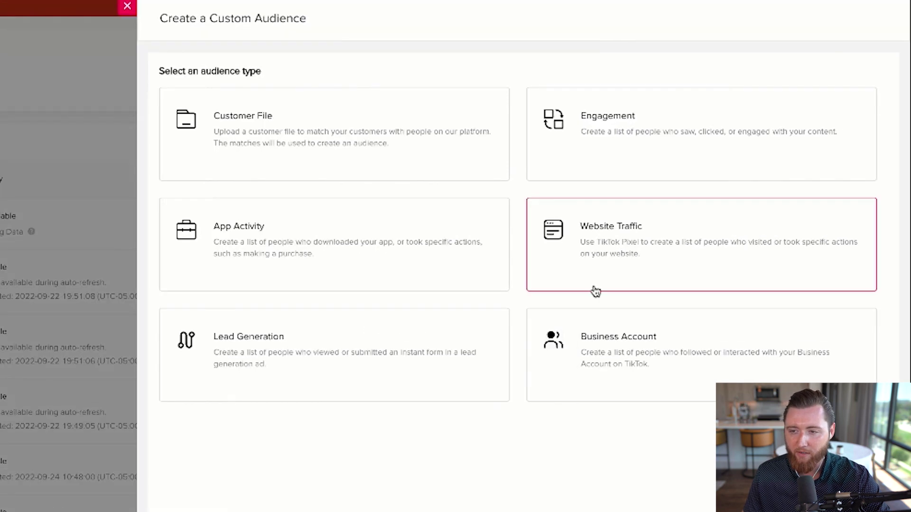
pyautogui.click(583, 269)
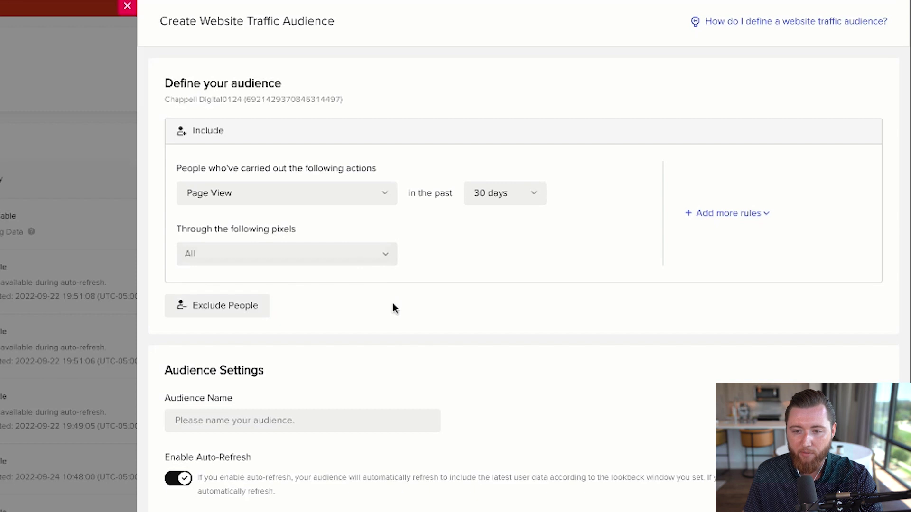
pyautogui.click(402, 422)
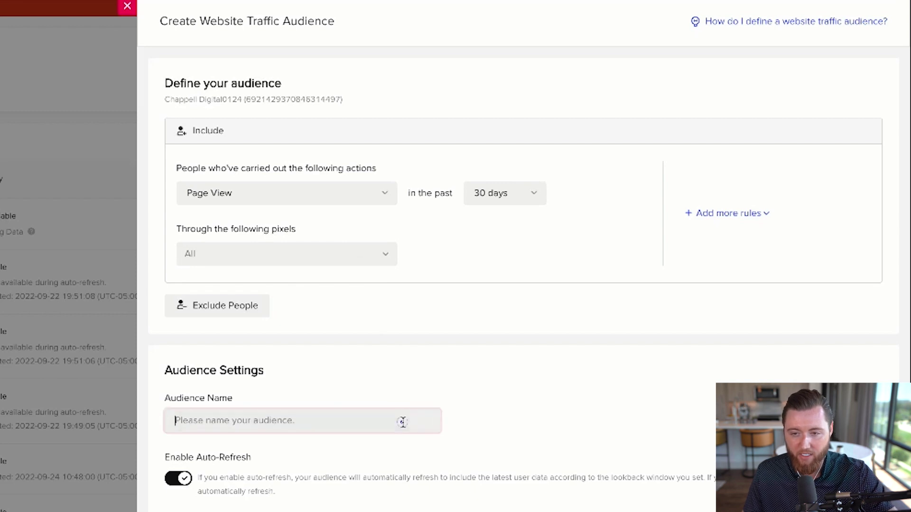
pyautogui.write('Page View 30day')
pyautogui.scroll(-2, 559, 335)
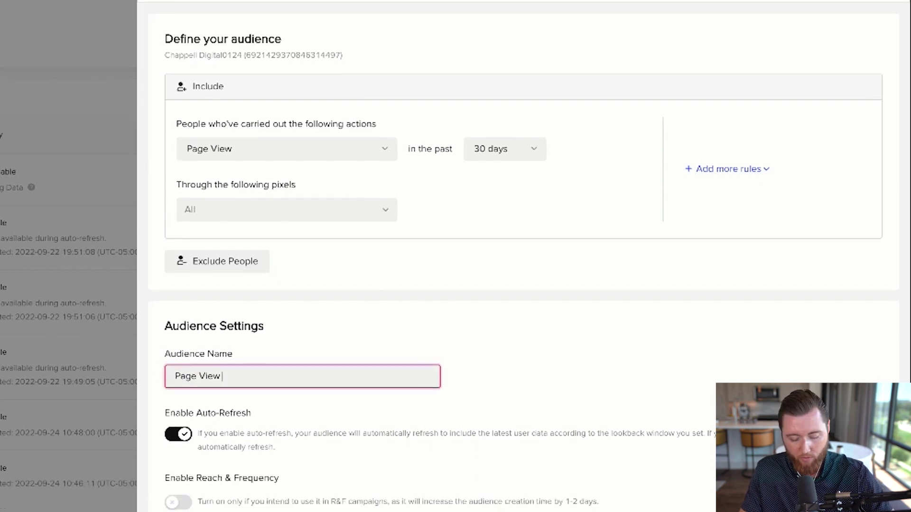
pyautogui.click(559, 335)
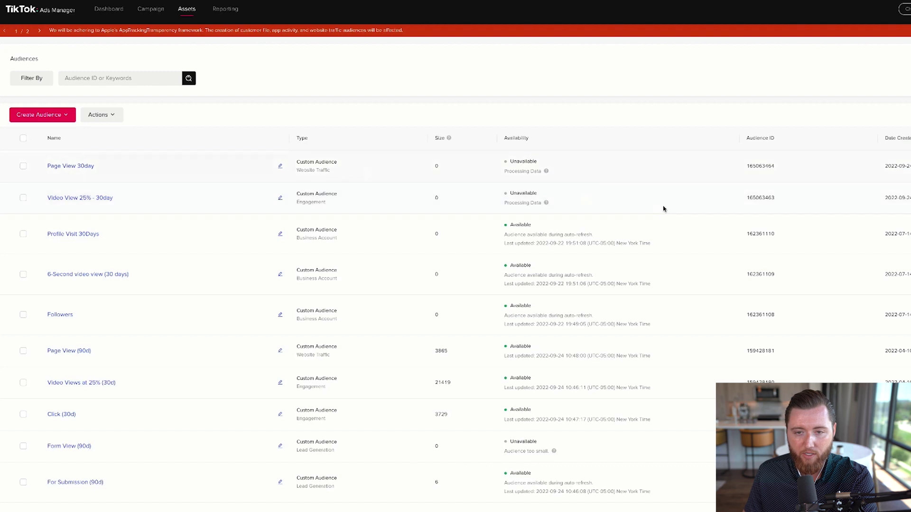
pyautogui.click(53, 118)
# Step: Start another custom audience, try Business Account, and dismiss the account-linking prompt
pyautogui.click(48, 130)
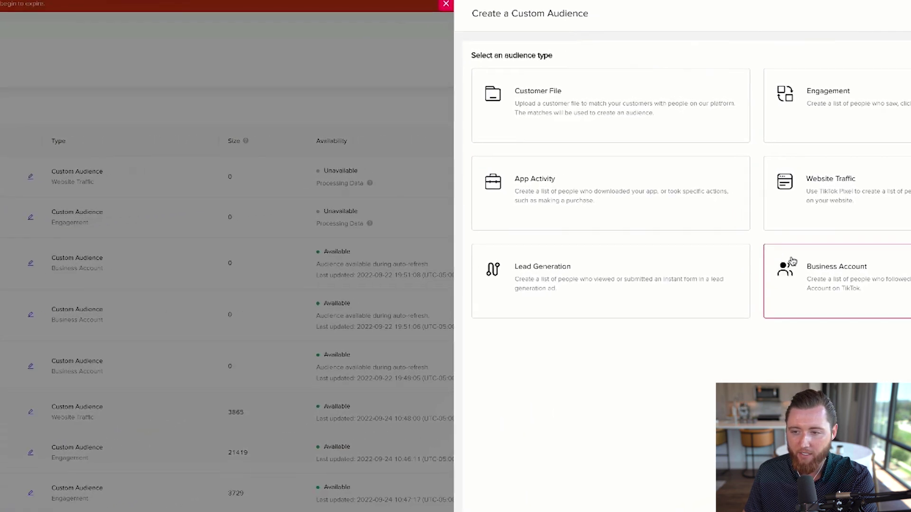
pyautogui.click(853, 250)
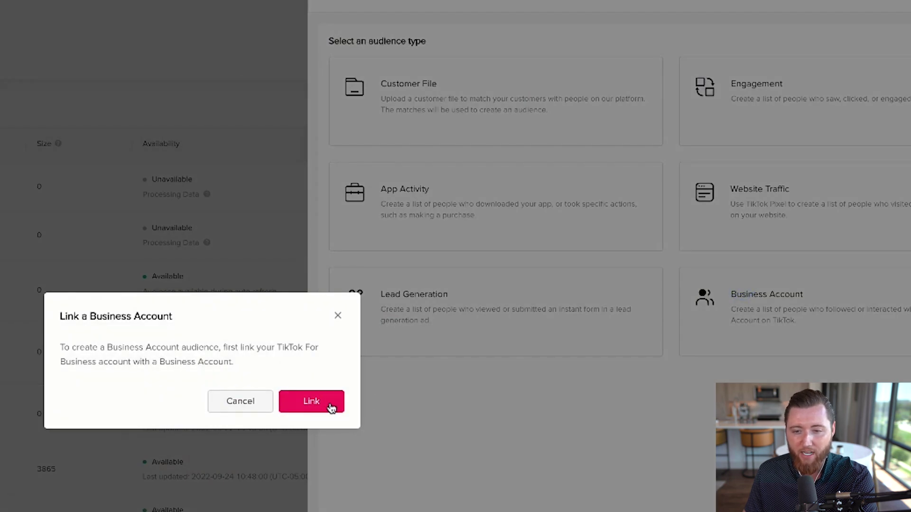
pyautogui.click(337, 316)
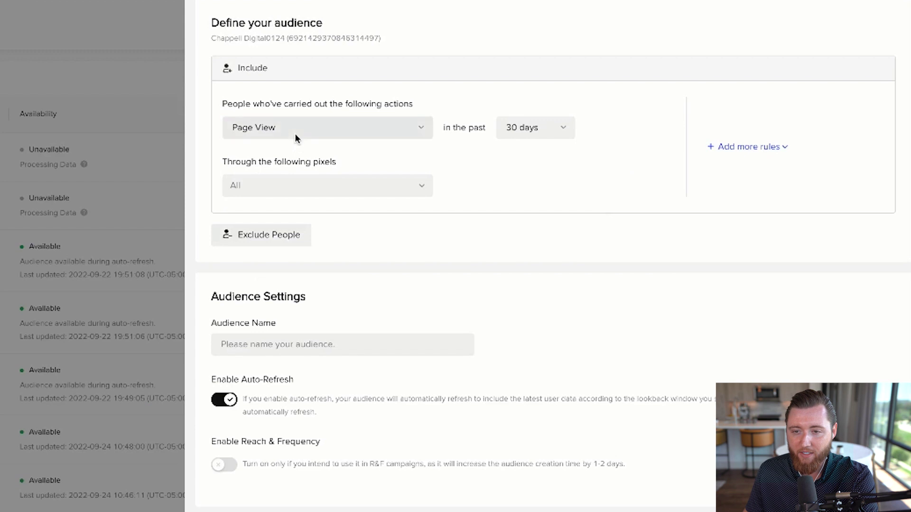
# Step: Set the website audience action to Add to Cart with a 30-day lookback
pyautogui.click(294, 129)
pyautogui.click(297, 200)
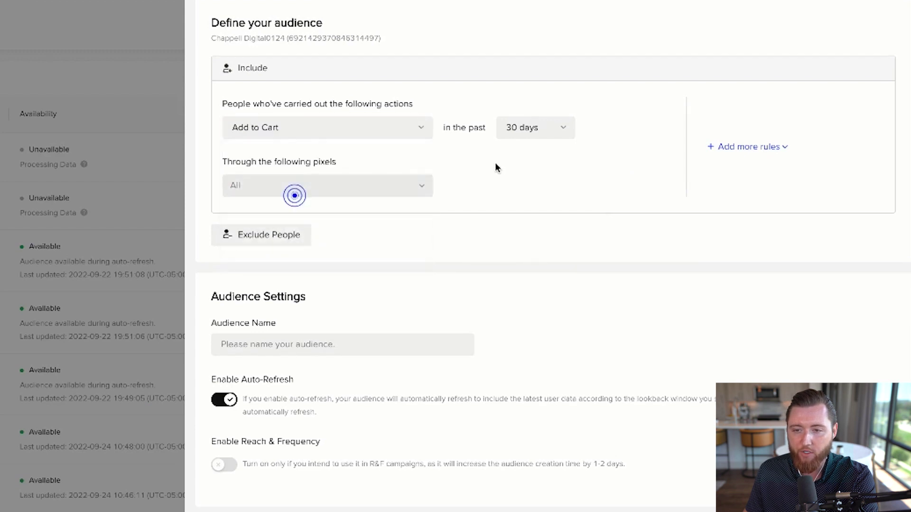
pyautogui.click(517, 127)
pyautogui.scroll(-1, 539, 229)
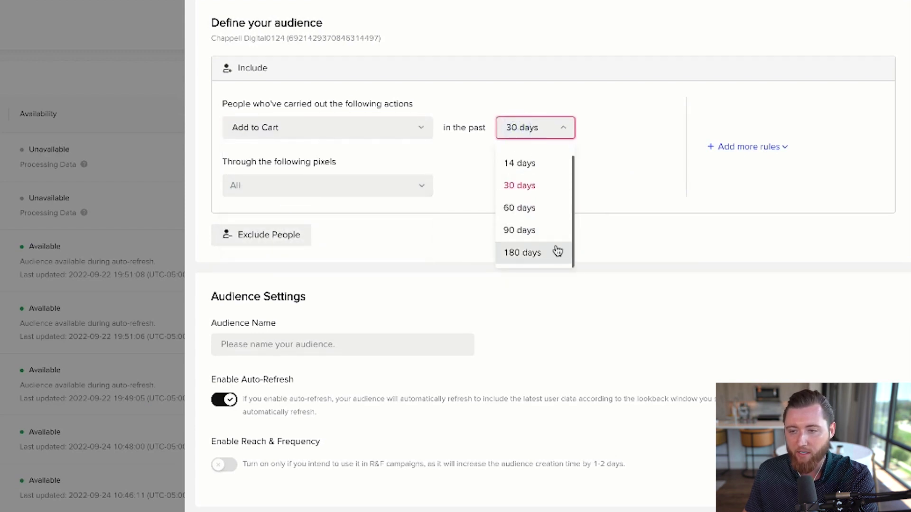
pyautogui.click(612, 201)
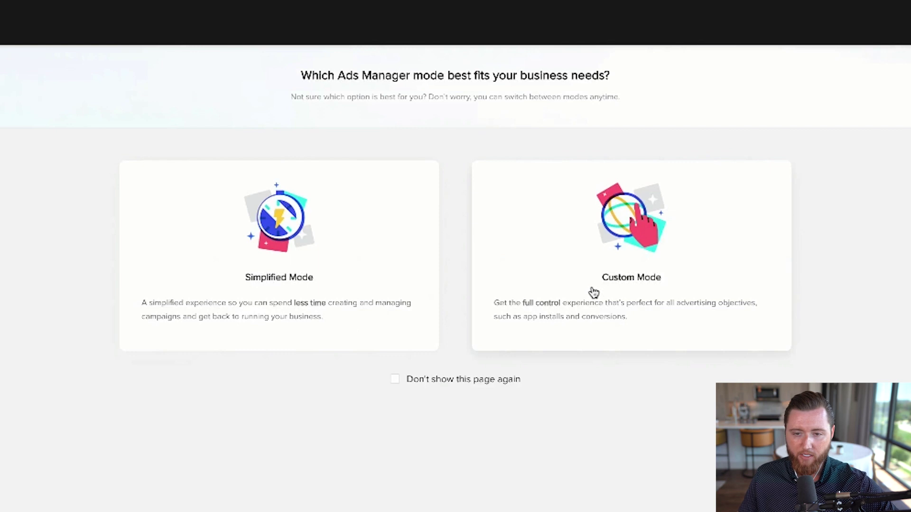
# Step: Choose Custom Mode and rename the campaign to 'Retargeting'
pyautogui.click(593, 291)
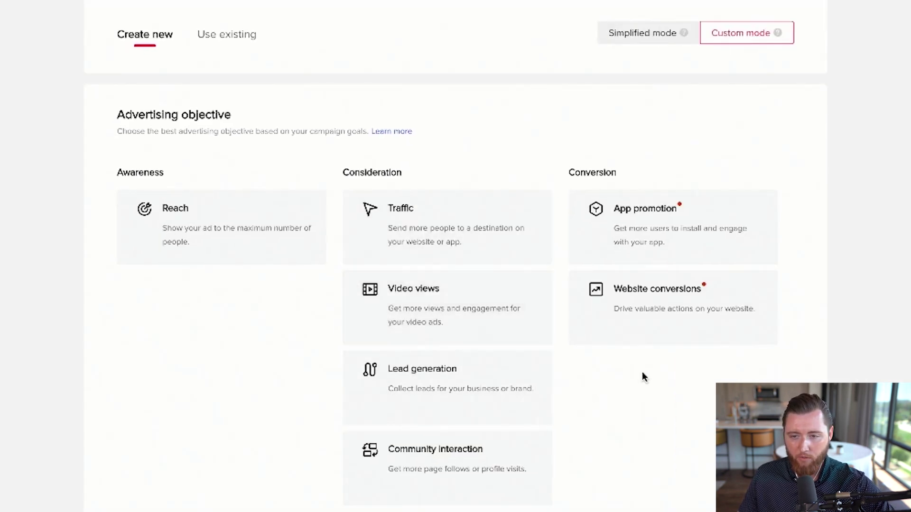
pyautogui.click(645, 326)
pyautogui.tripleClick(386, 179)
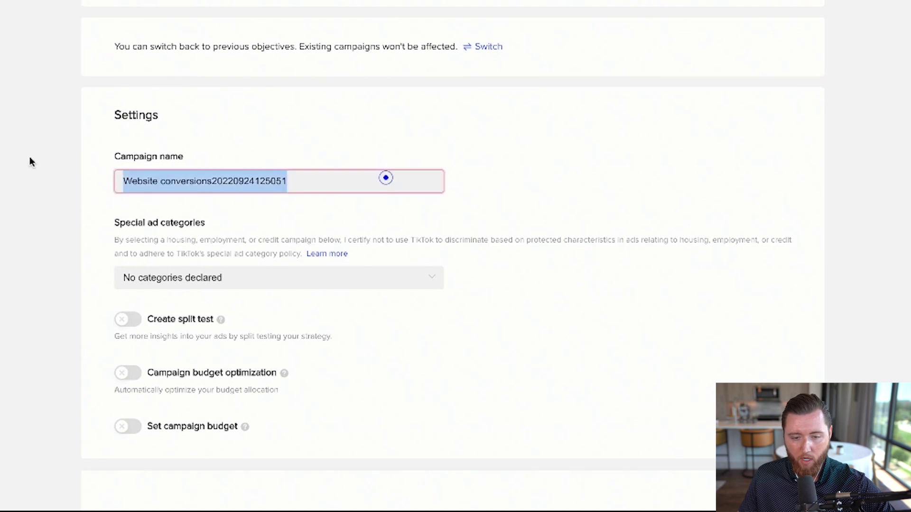
pyautogui.write('Retargeting')
pyautogui.click(450, 132)
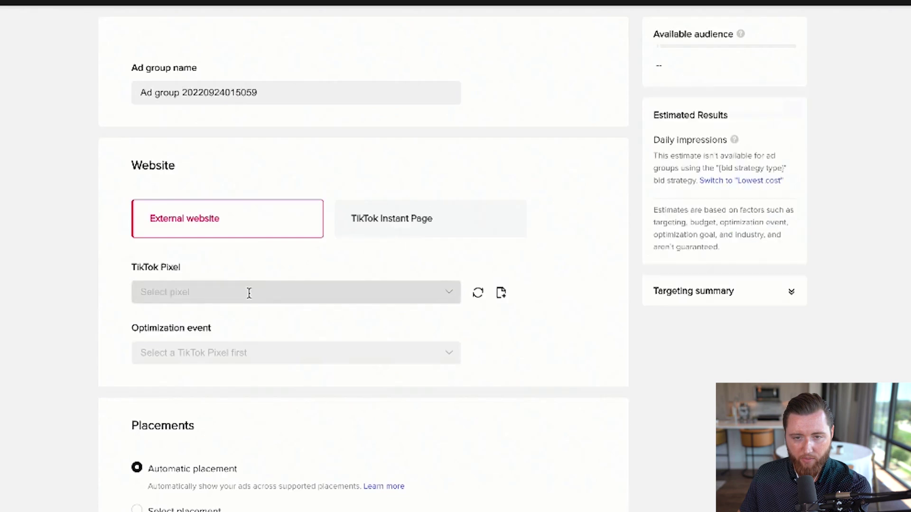
pyautogui.click(248, 291)
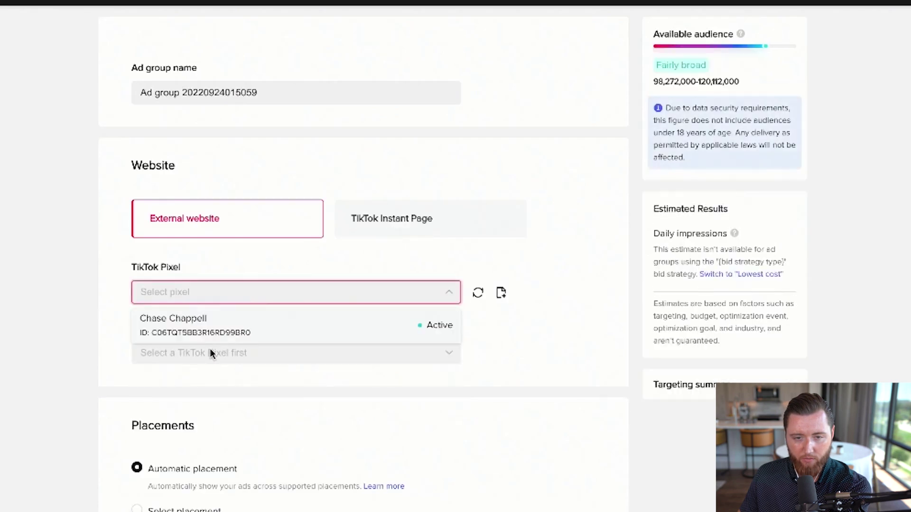
# Step: Use the account's website pixel with Complete Payment as the optimization event
pyautogui.click(211, 325)
pyautogui.click(218, 350)
pyautogui.scroll(-3, 203, 485)
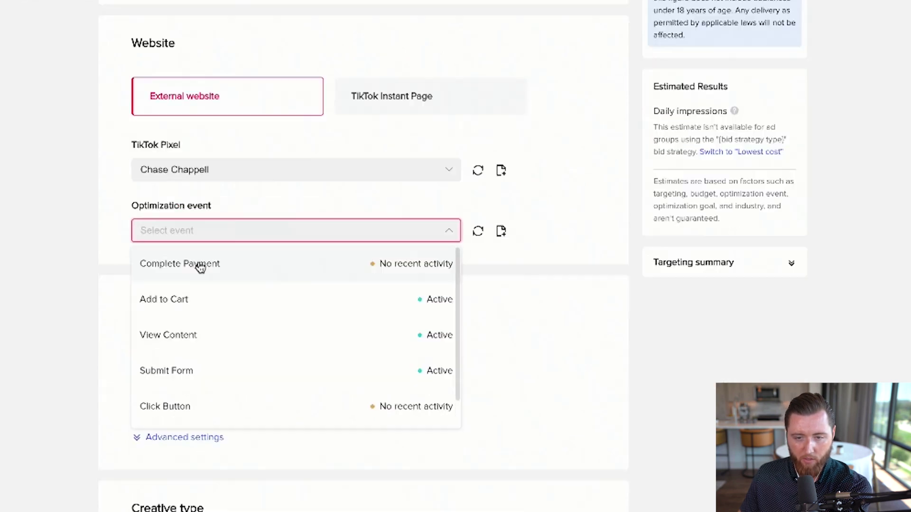
pyautogui.click(201, 267)
# Step: Select placements manually, dropping News feed app series and Pangle to keep only TikTok
pyautogui.scroll(-4, 323, 384)
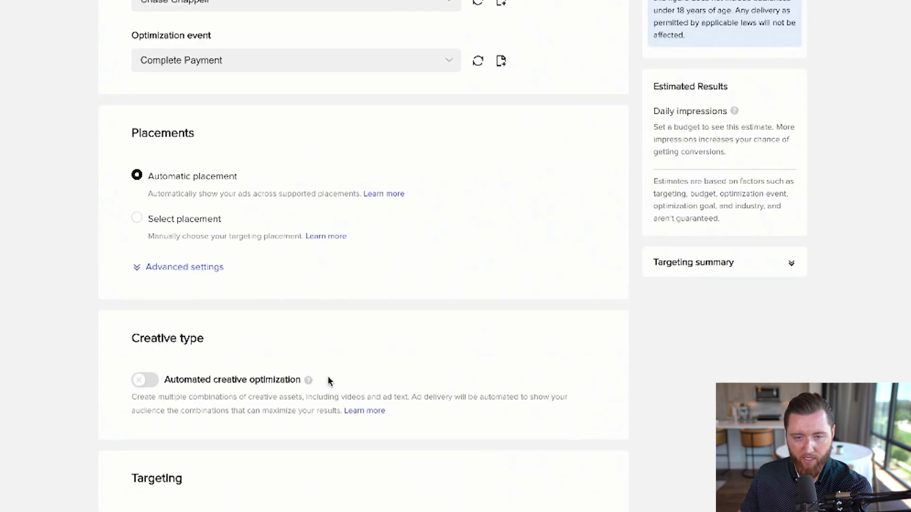
pyautogui.click(165, 219)
pyautogui.click(152, 331)
pyautogui.scroll(-5, 152, 284)
pyautogui.click(152, 134)
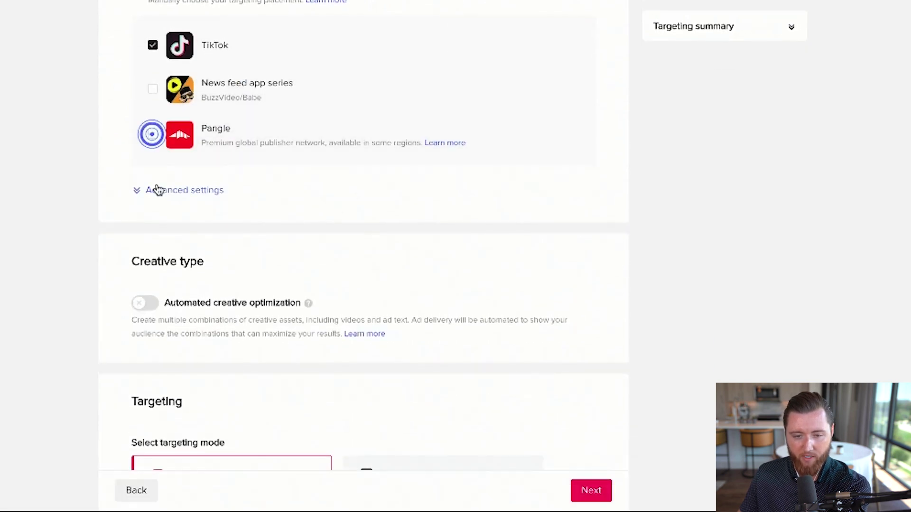
pyautogui.click(158, 190)
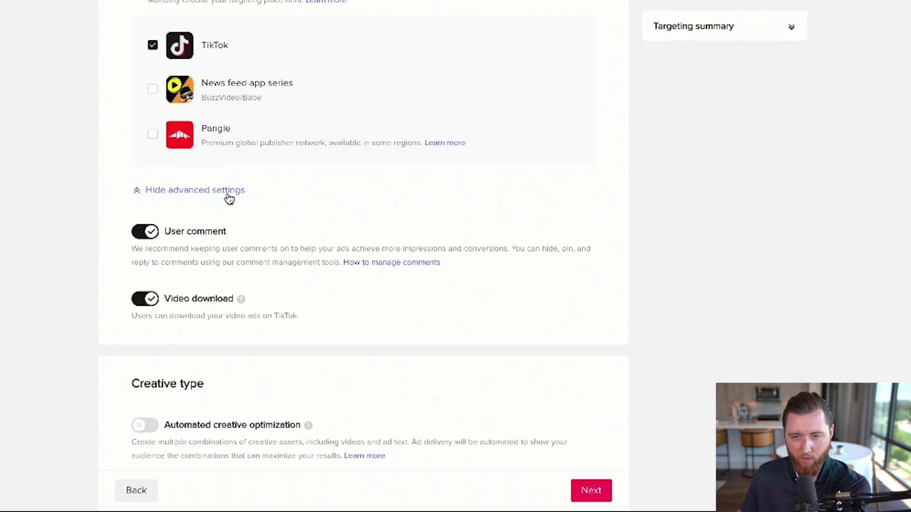
# Step: Target the age groups 18-24, 25-34, 35-44, 45-54 and 55+
pyautogui.scroll(-10, 335, 270)
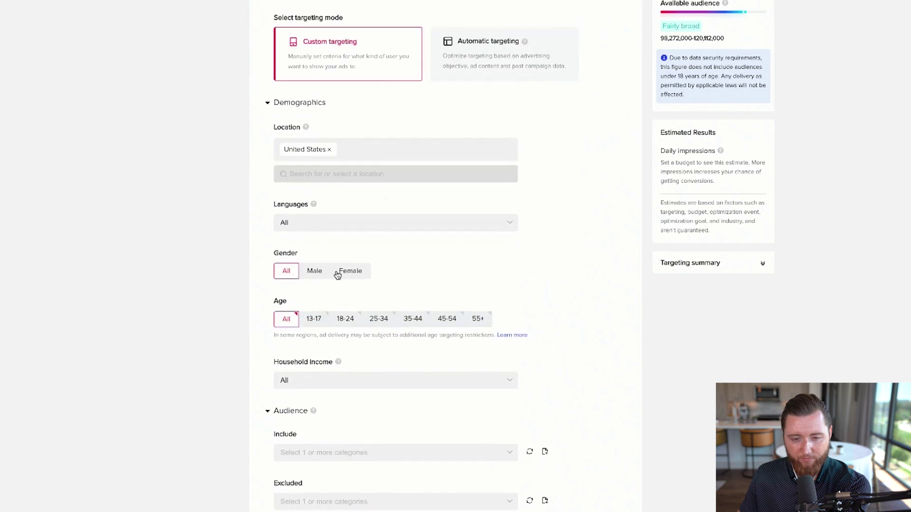
pyautogui.scroll(-2, 337, 275)
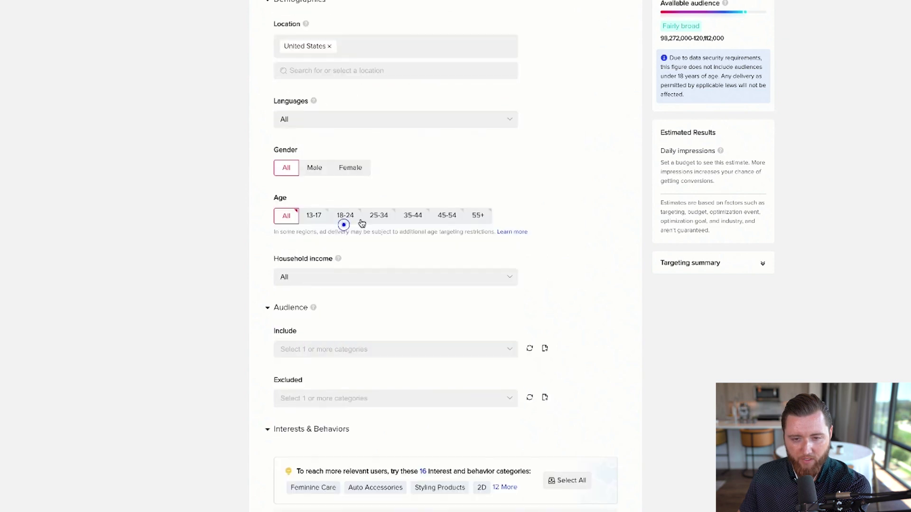
pyautogui.click(345, 215)
pyautogui.click(379, 216)
pyautogui.click(414, 216)
pyautogui.click(449, 216)
pyautogui.click(469, 215)
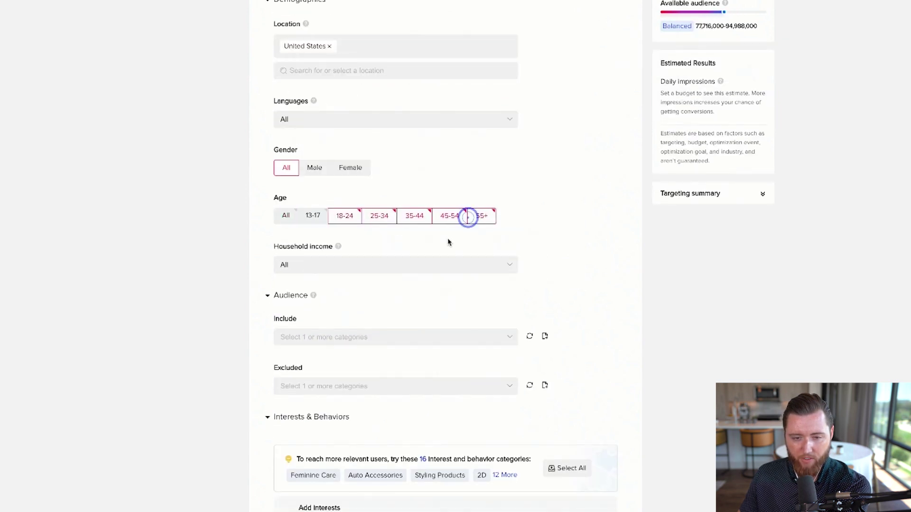
pyautogui.scroll(-5, 448, 241)
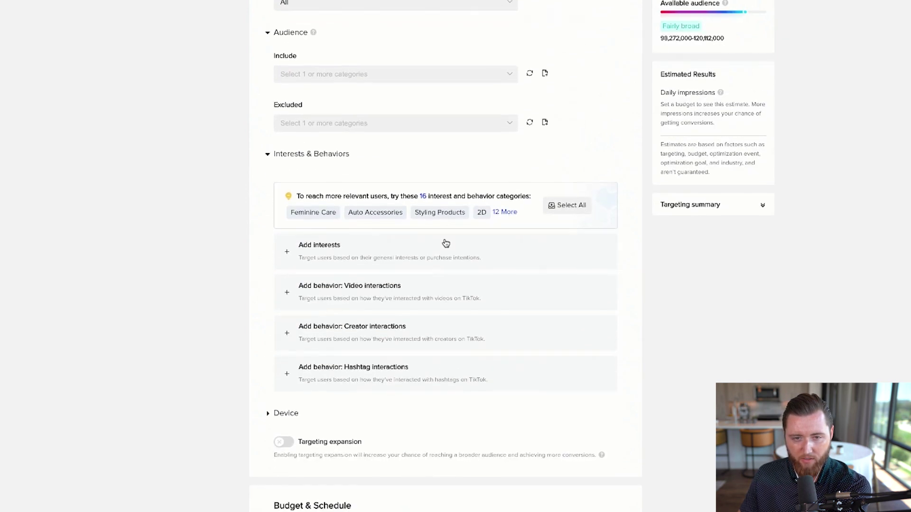
pyautogui.click(306, 74)
# Step: Include the Page View (90d) custom audience in the ad group's targeting
pyautogui.scroll(2, 350, 126)
pyautogui.scroll(-1, 294, 258)
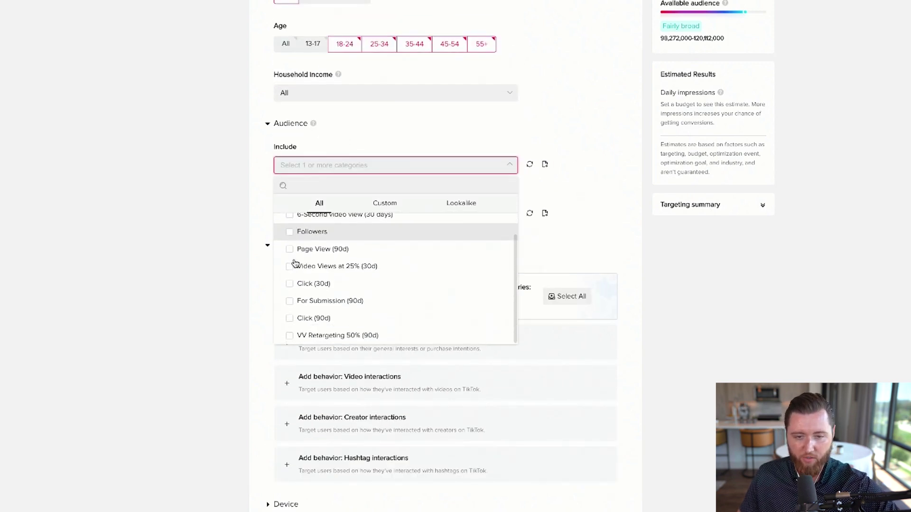
pyautogui.click(289, 249)
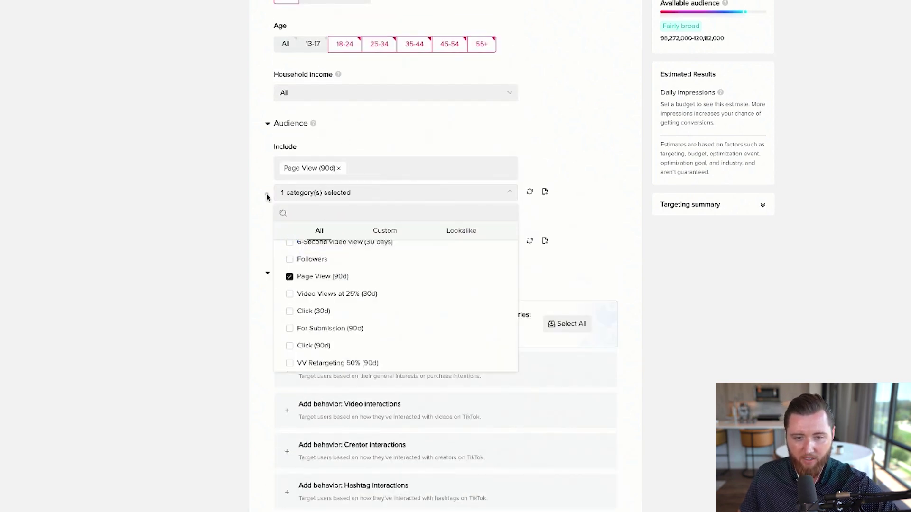
pyautogui.click(266, 194)
# Step: Also include the Video Views at 25% (30d) custom audience
pyautogui.tripleClick(285, 170)
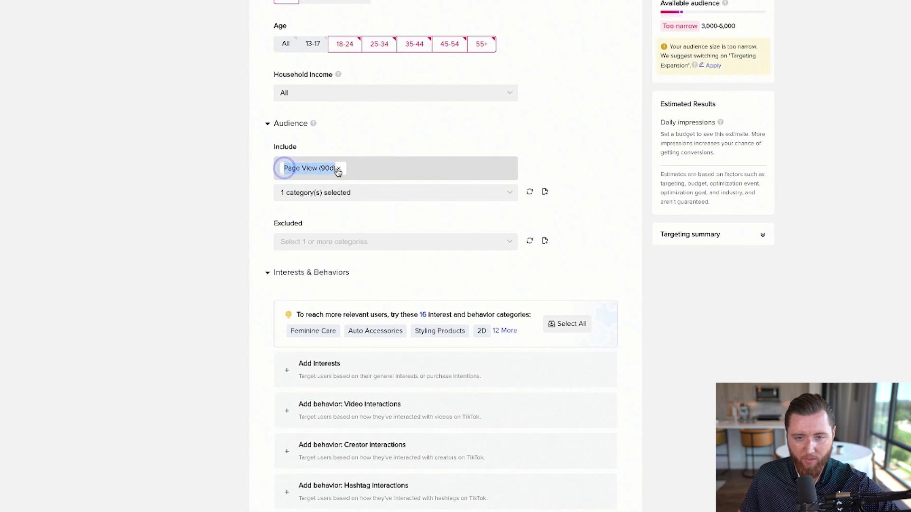
pyautogui.scroll(10, 336, 169)
pyautogui.scroll(5, 348, 101)
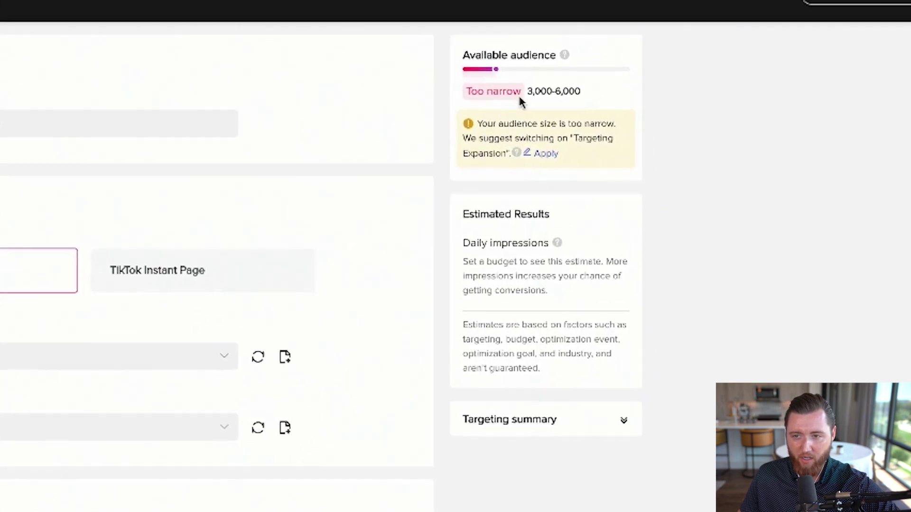
pyautogui.click(18, 138)
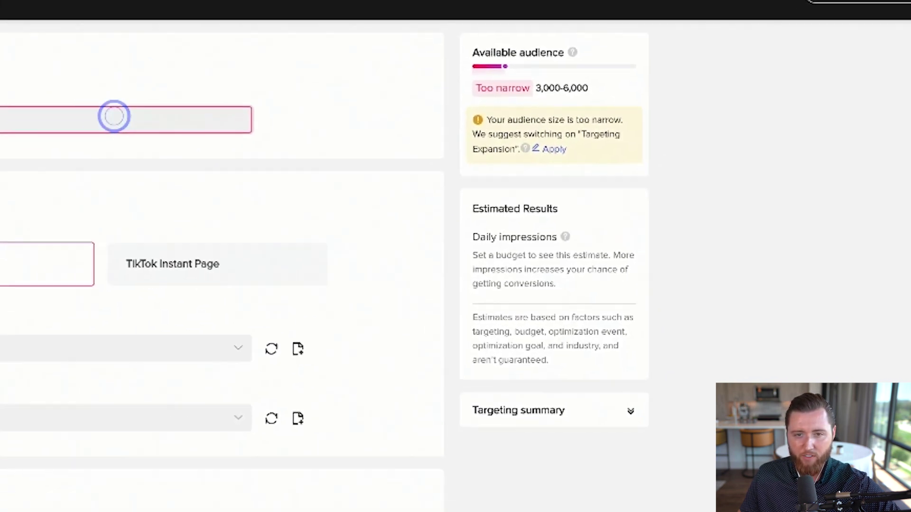
pyautogui.scroll(-10, 20, 139)
pyautogui.scroll(2, 370, 143)
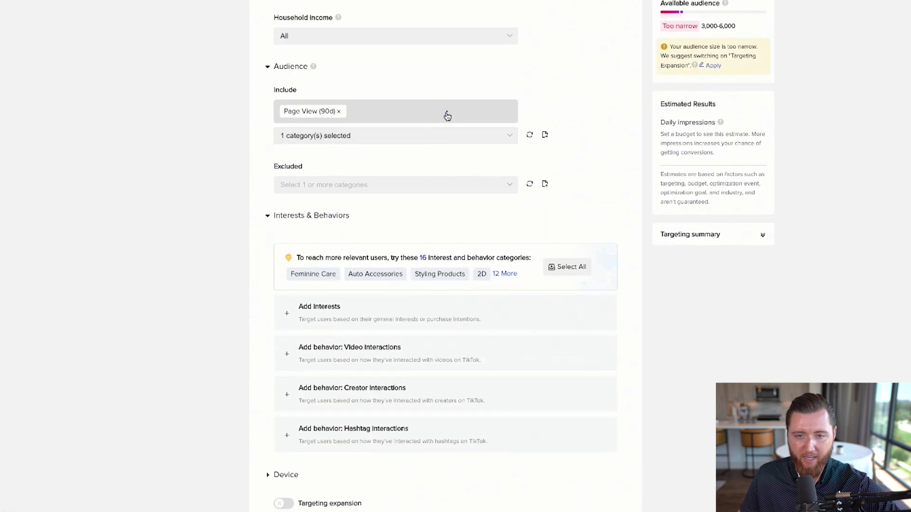
pyautogui.click(446, 111)
pyautogui.click(334, 136)
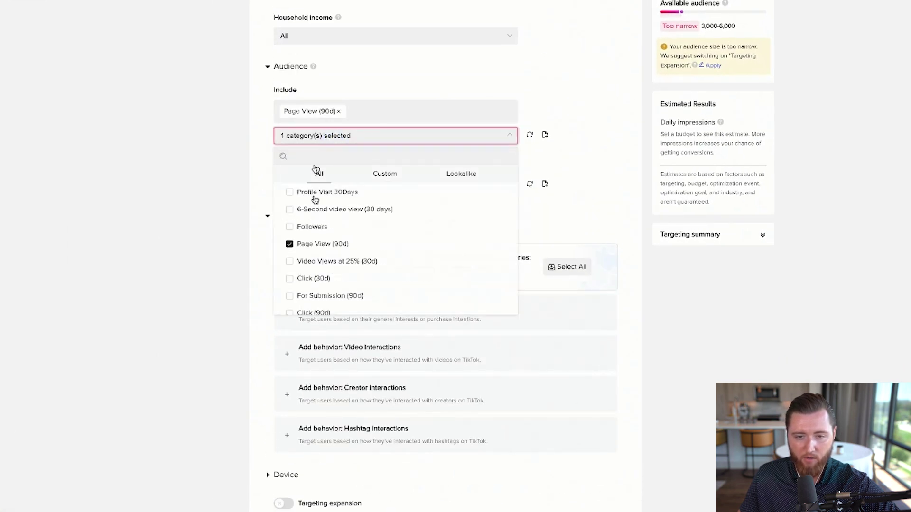
pyautogui.scroll(-1, 327, 254)
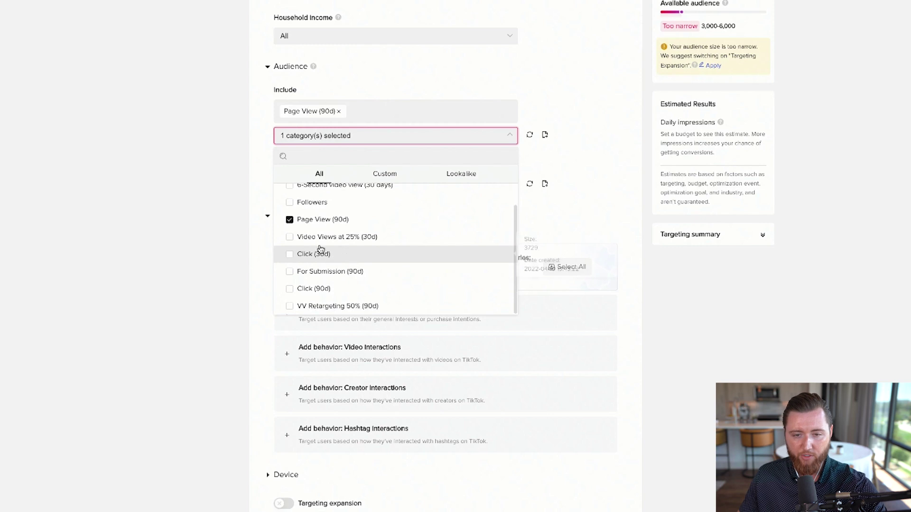
pyautogui.click(293, 239)
pyautogui.click(630, 129)
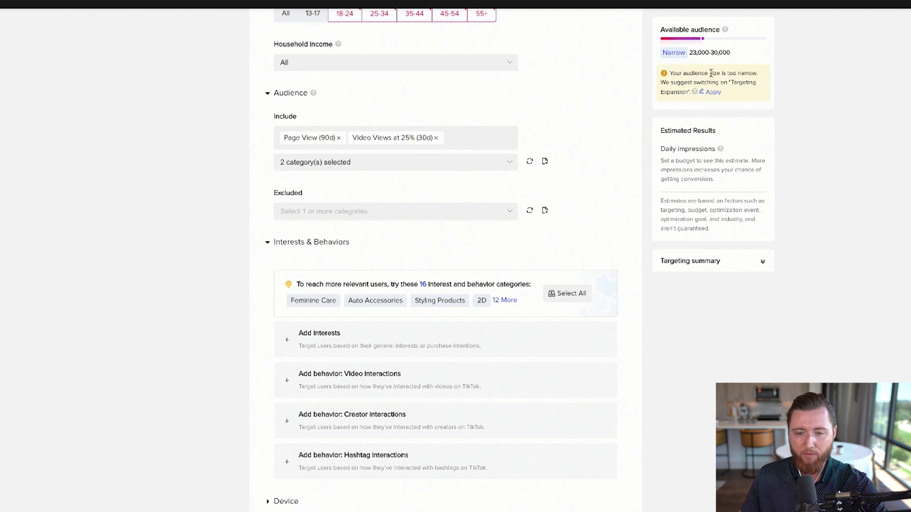
# Step: Confirm the ad group's daily budget of 20.00 USD under Budget & Schedule
pyautogui.scroll(-3, 546, 269)
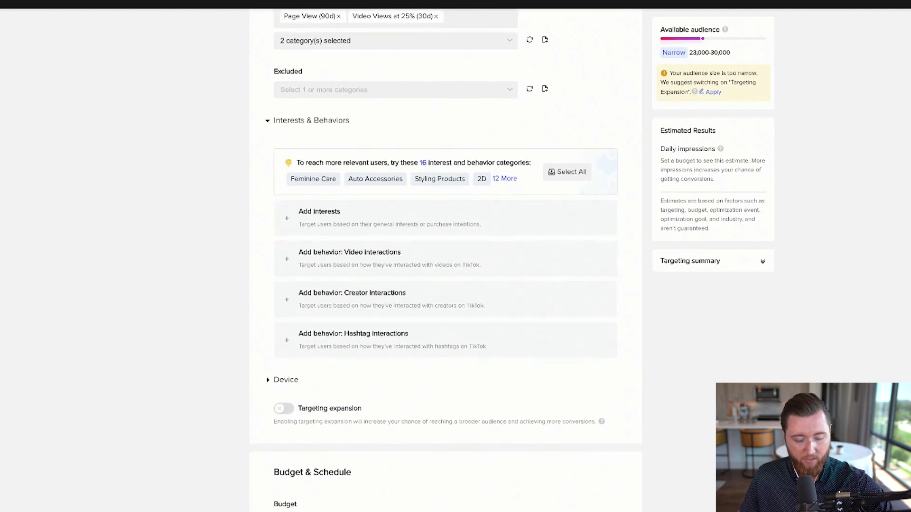
pyautogui.scroll(-1, 417, 498)
pyautogui.click(424, 441)
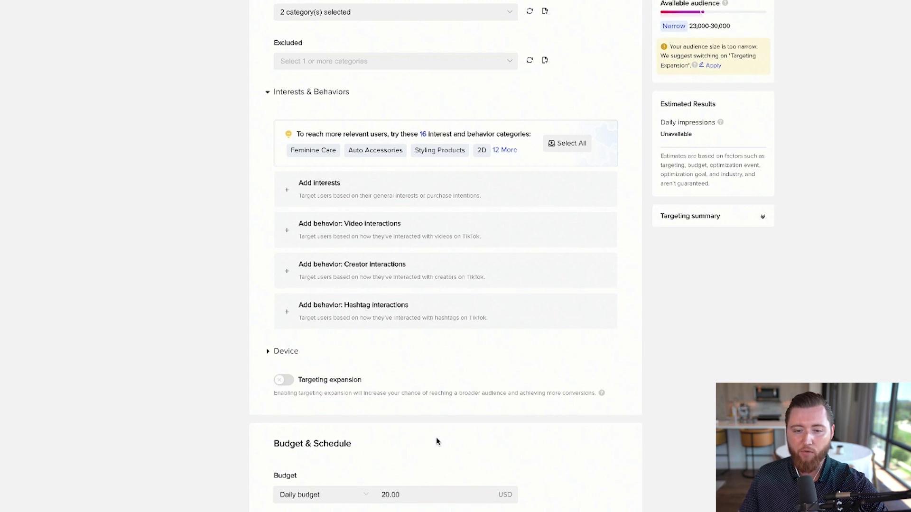
# Step: Keep Lowest cost bidding and submit the ad group settings to continue to the ad
pyautogui.scroll(-2, 433, 439)
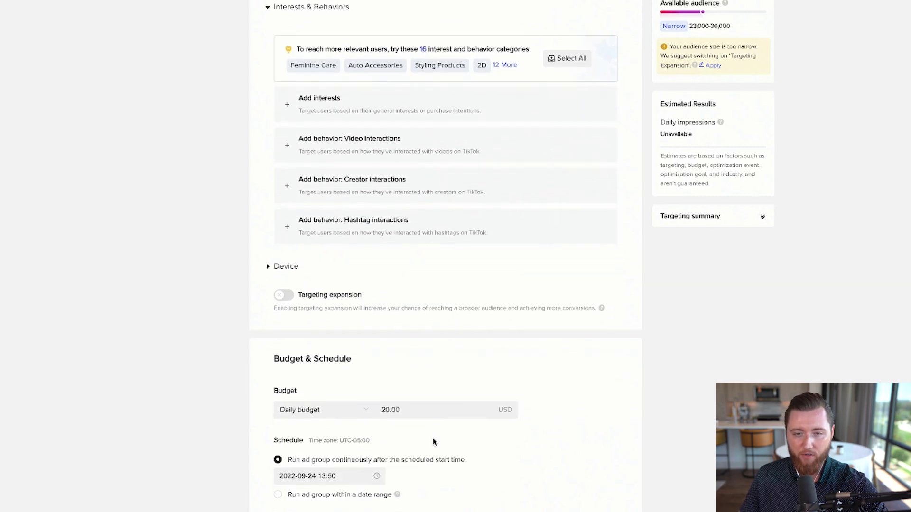
pyautogui.scroll(-5, 455, 443)
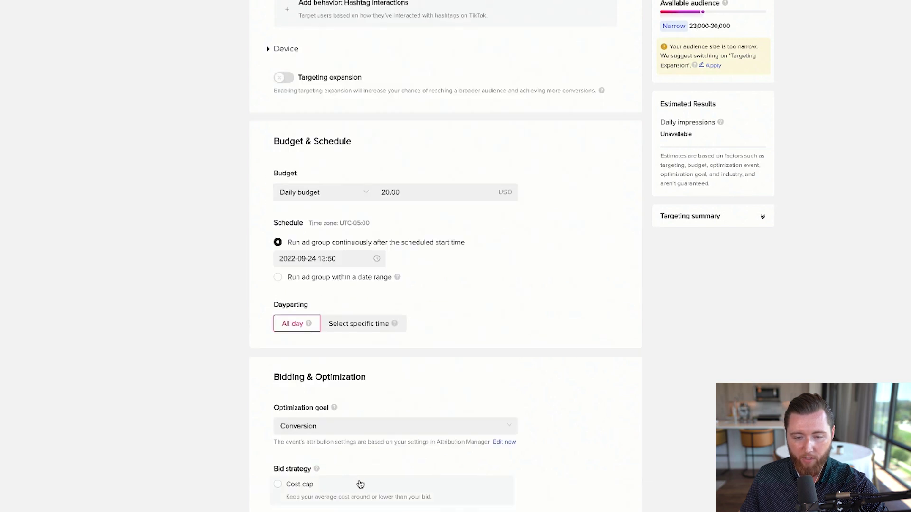
pyautogui.scroll(-3, 418, 316)
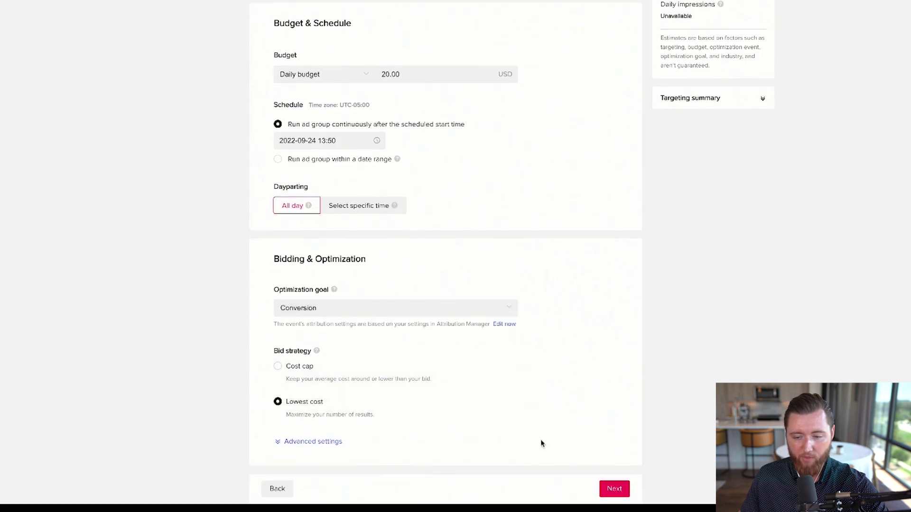
pyautogui.click(625, 490)
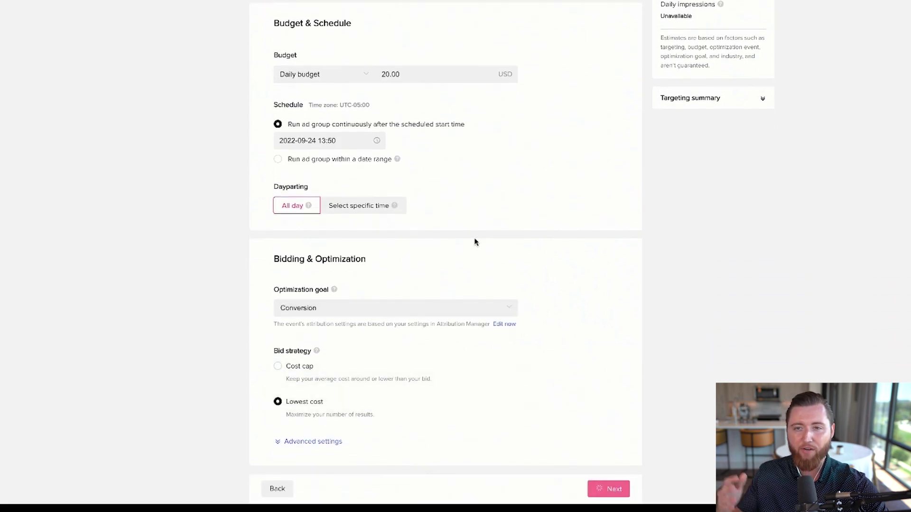